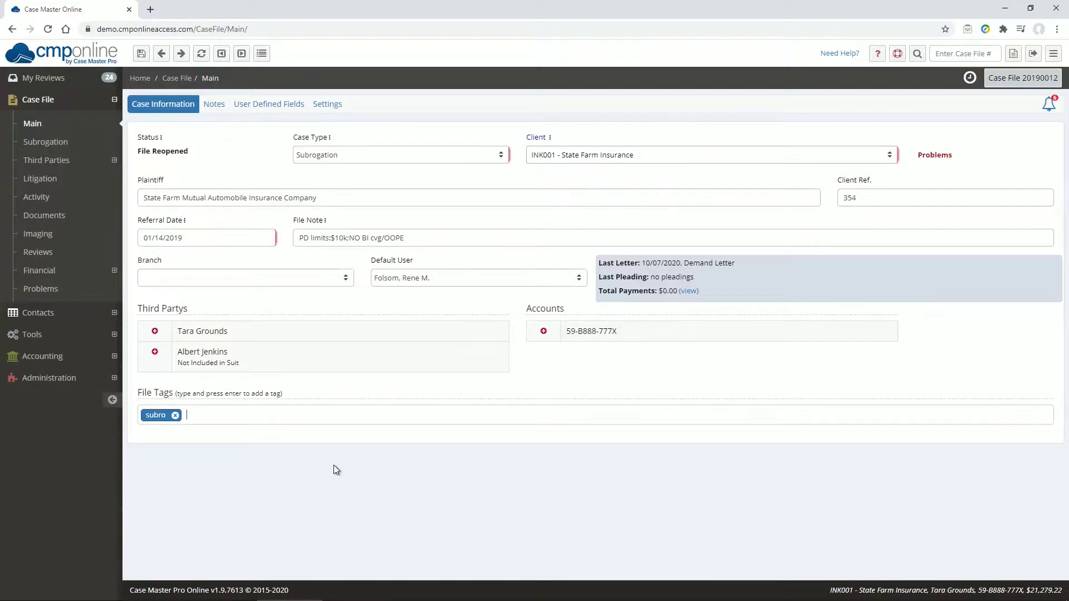
click(53, 253)
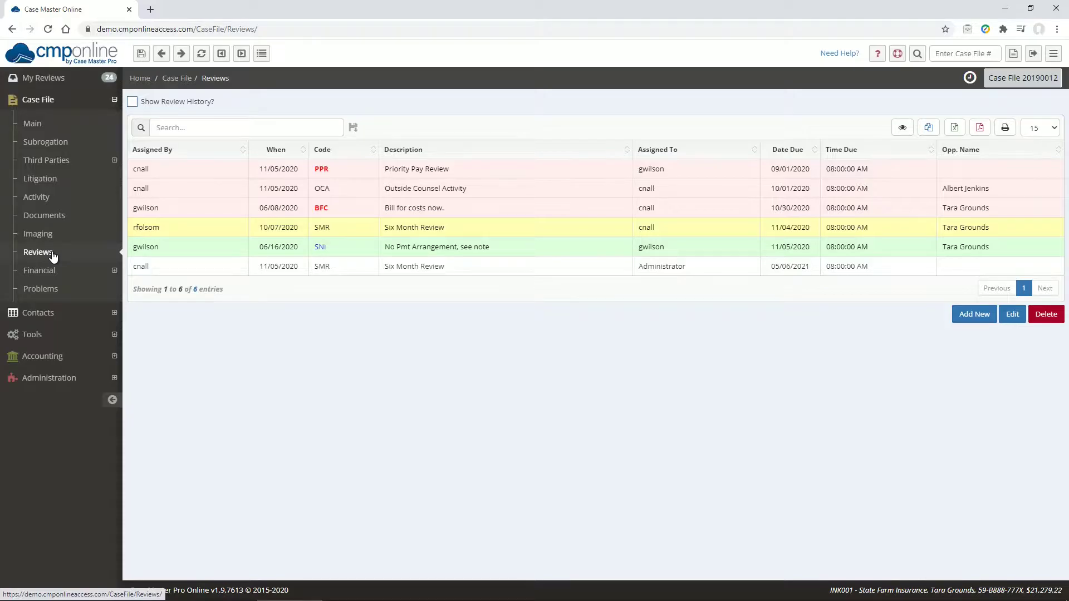
click(963, 313)
click(421, 276)
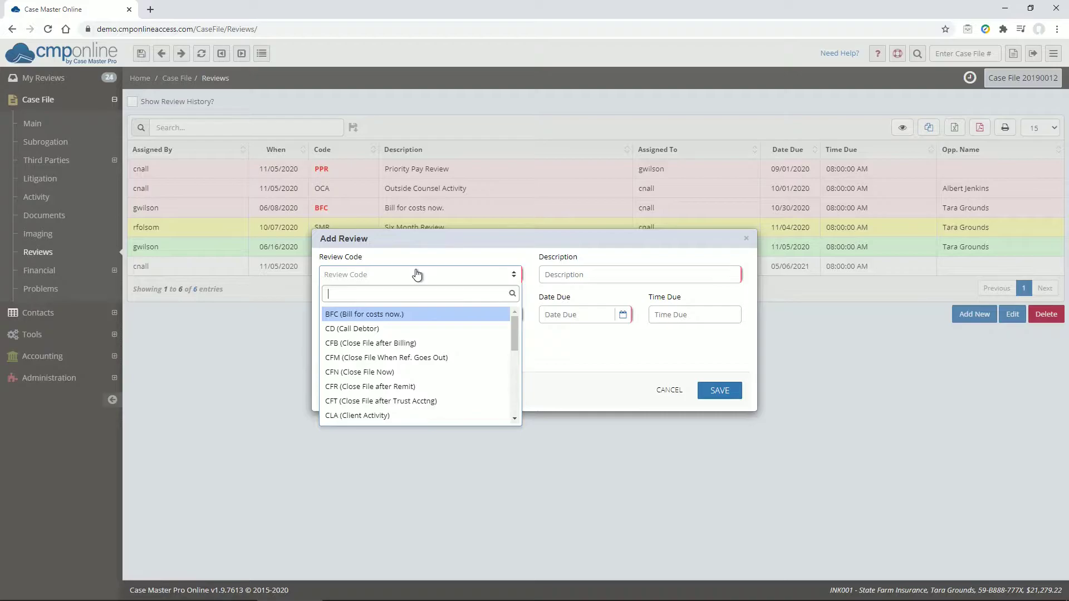
click(364, 315)
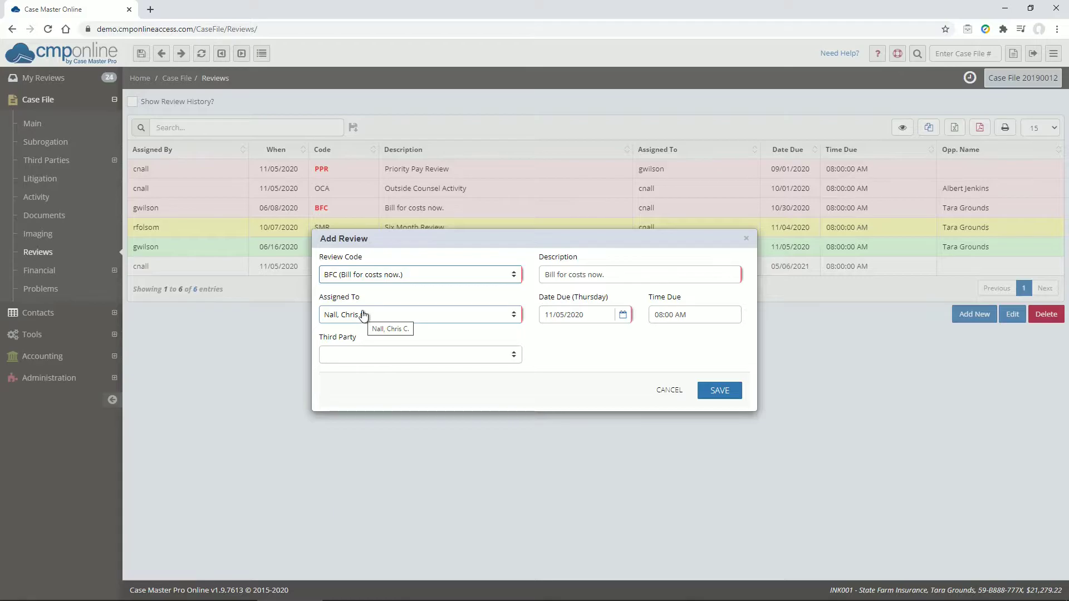
click(669, 391)
- Start a new case file review code AR in the administration lookups, with the review text "Attorney Review"
click(82, 380)
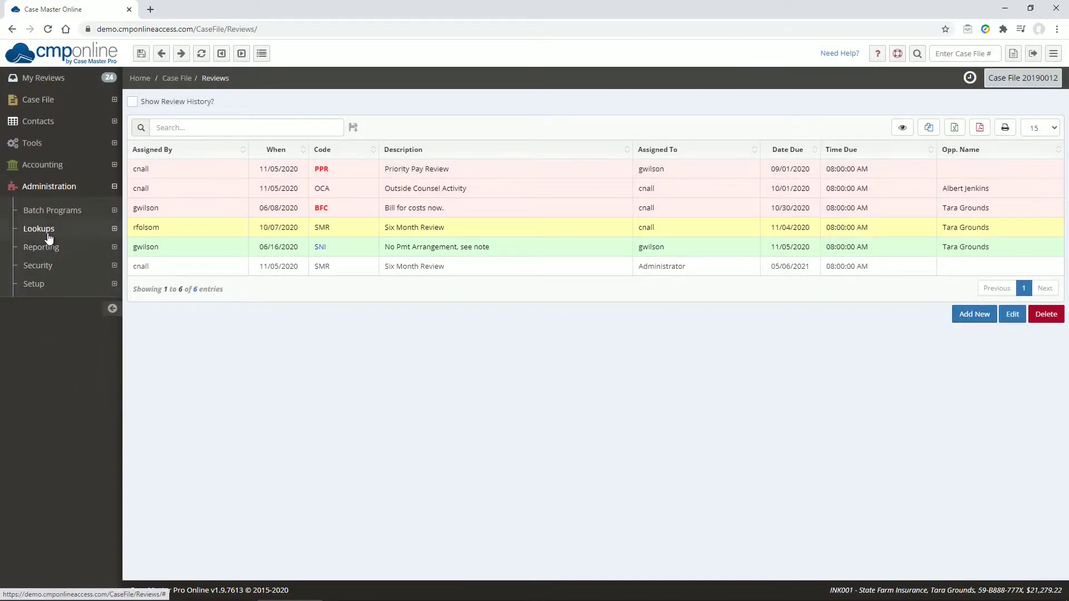
click(45, 230)
click(49, 247)
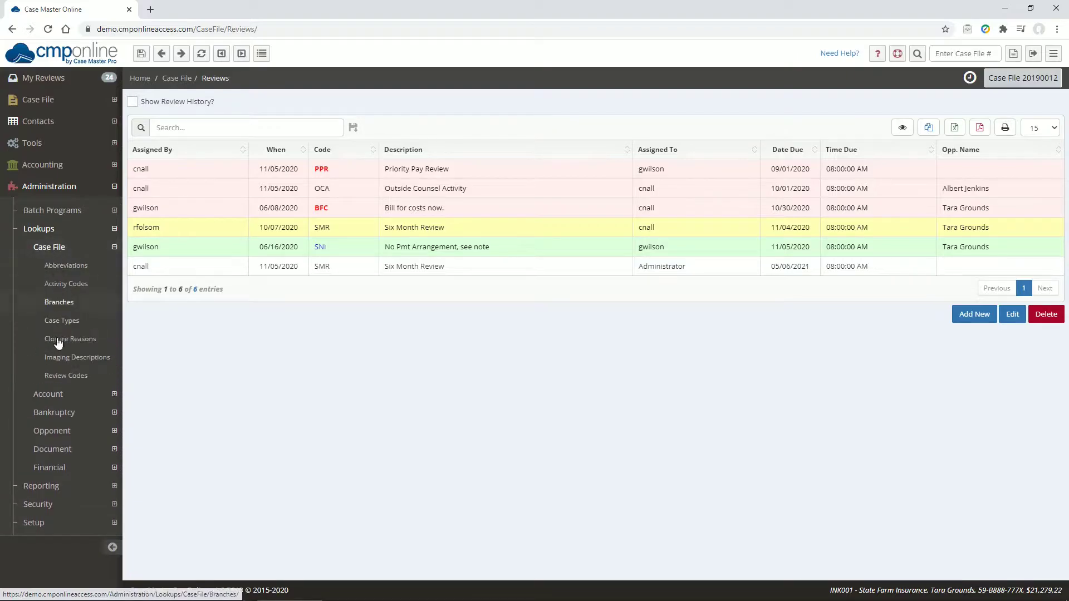
click(66, 375)
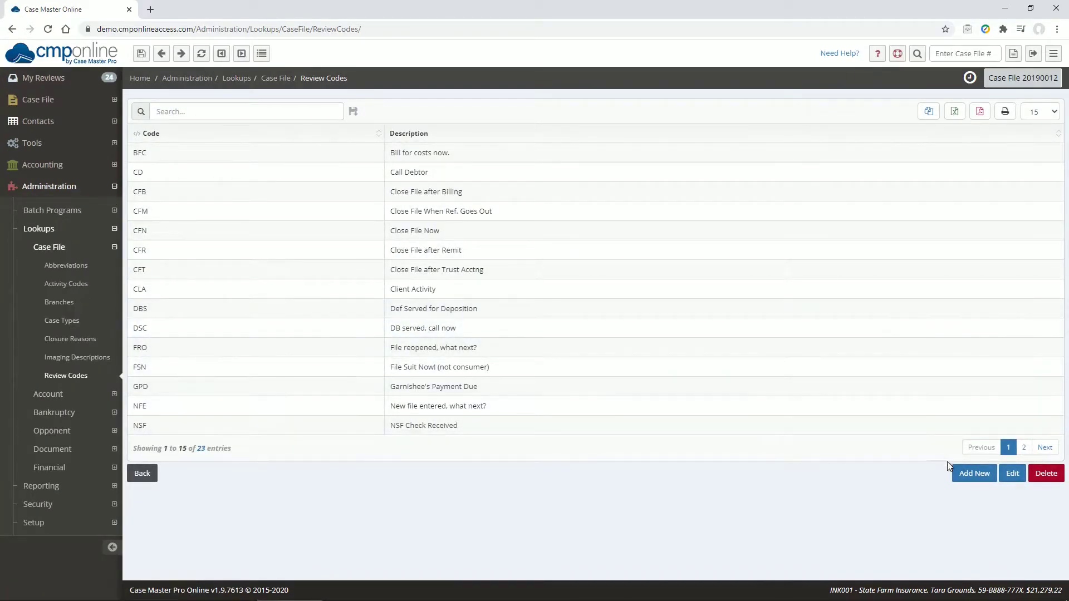
click(974, 474)
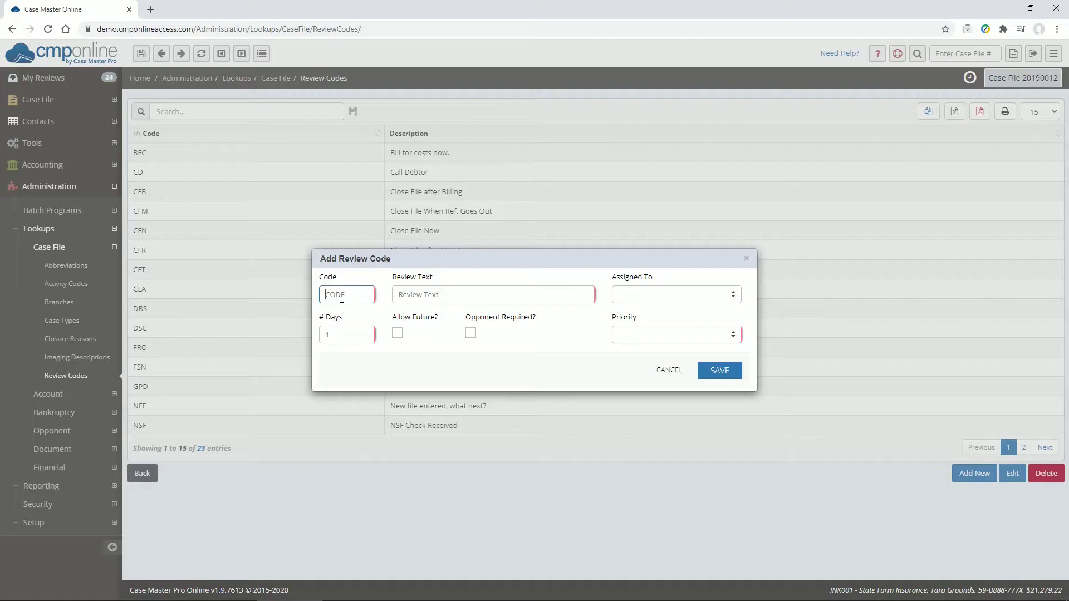
text(AR)
key(Tab)
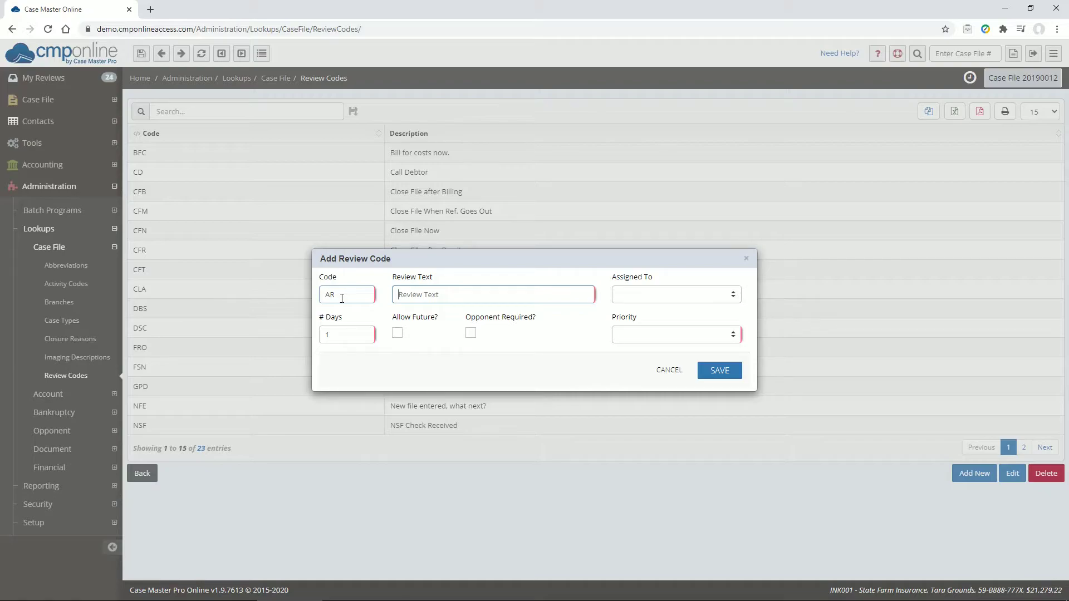
text(Attorney Review)
key(Tab)
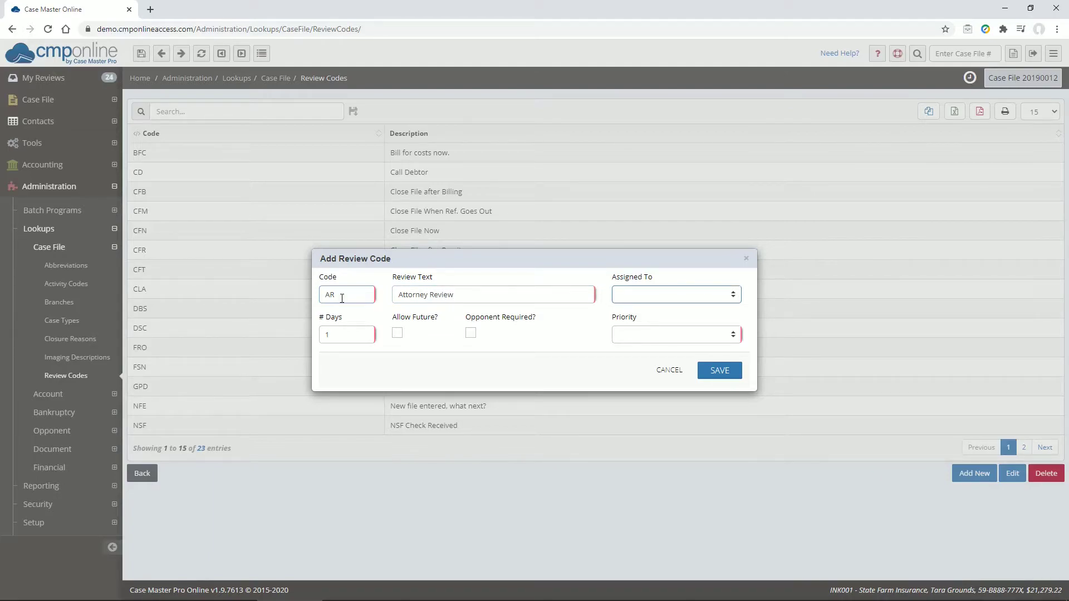
- Assign the AR review code to the responsible staff member, set it to 30 days and make an opponent required
key(n)
key(Tab)
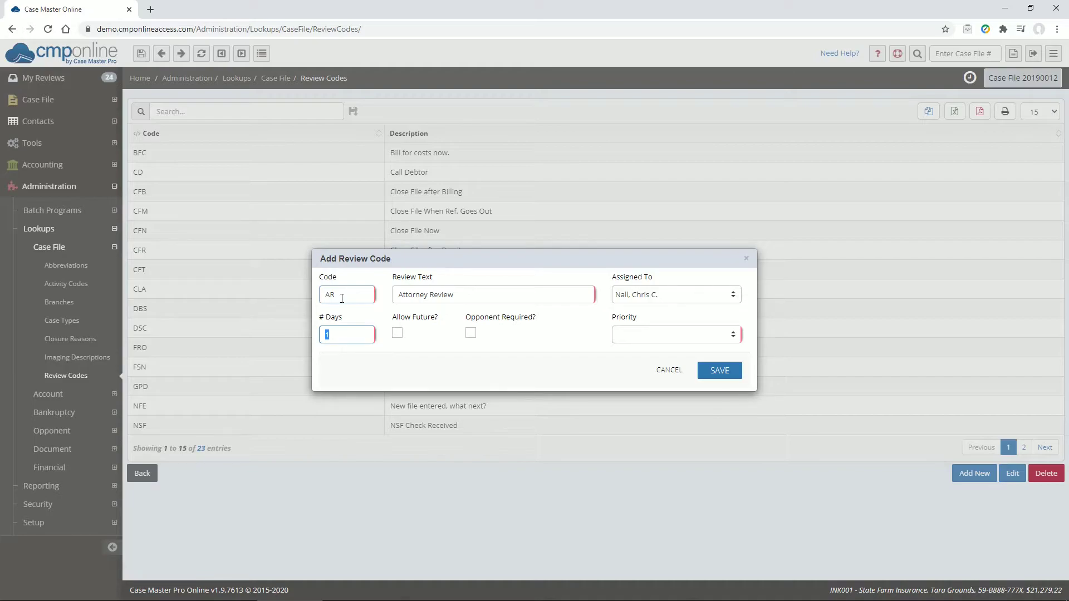
text(30)
key(Tab)
key(Tab)
key(space)
key(Tab)
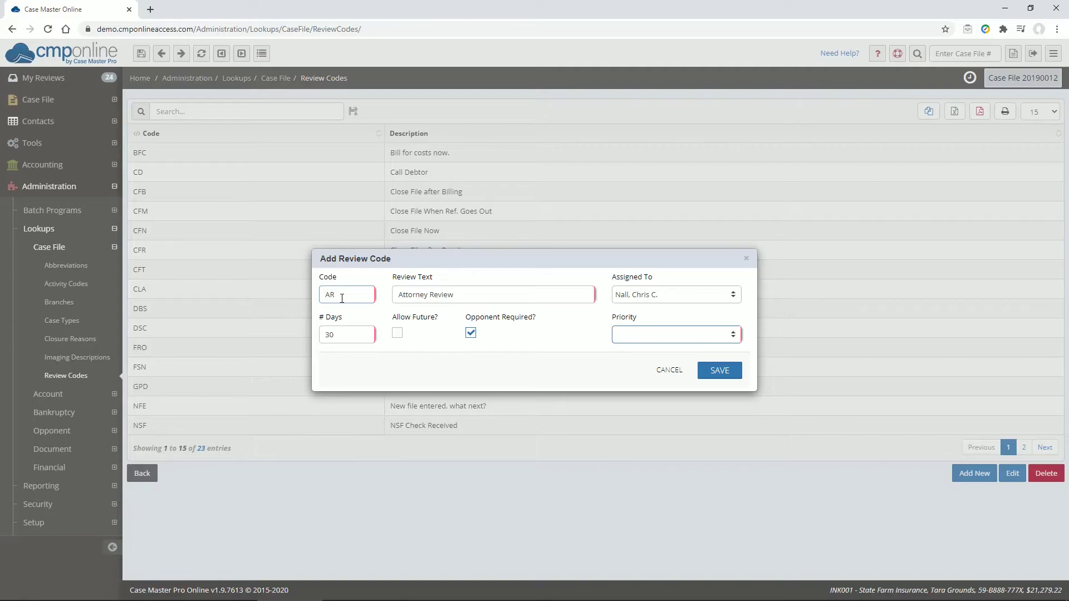
- Give the AR review code Normal priority and save it
key(n)
click(729, 369)
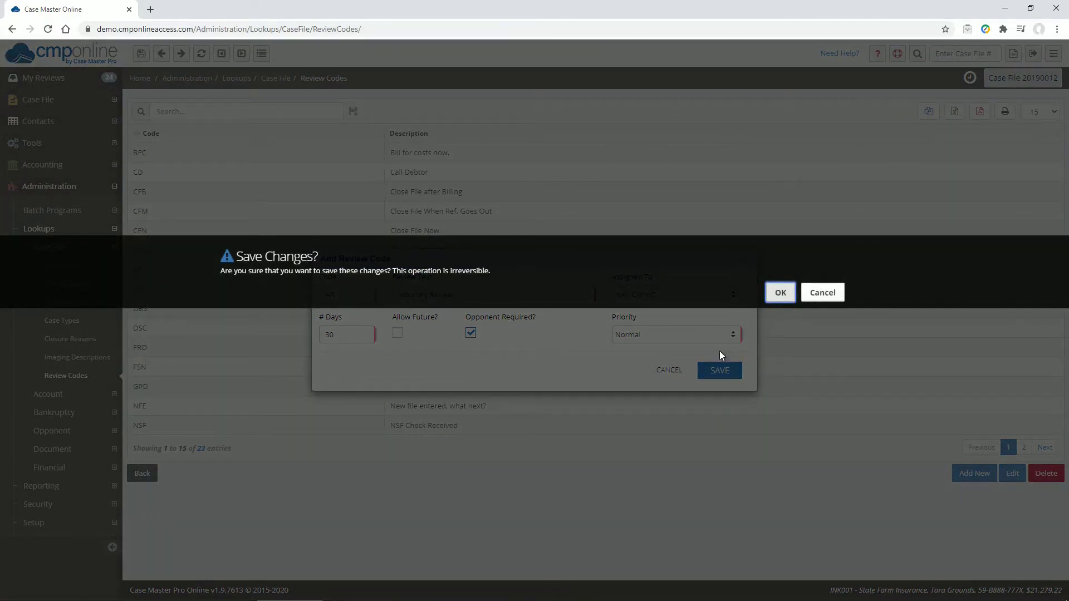
click(780, 294)
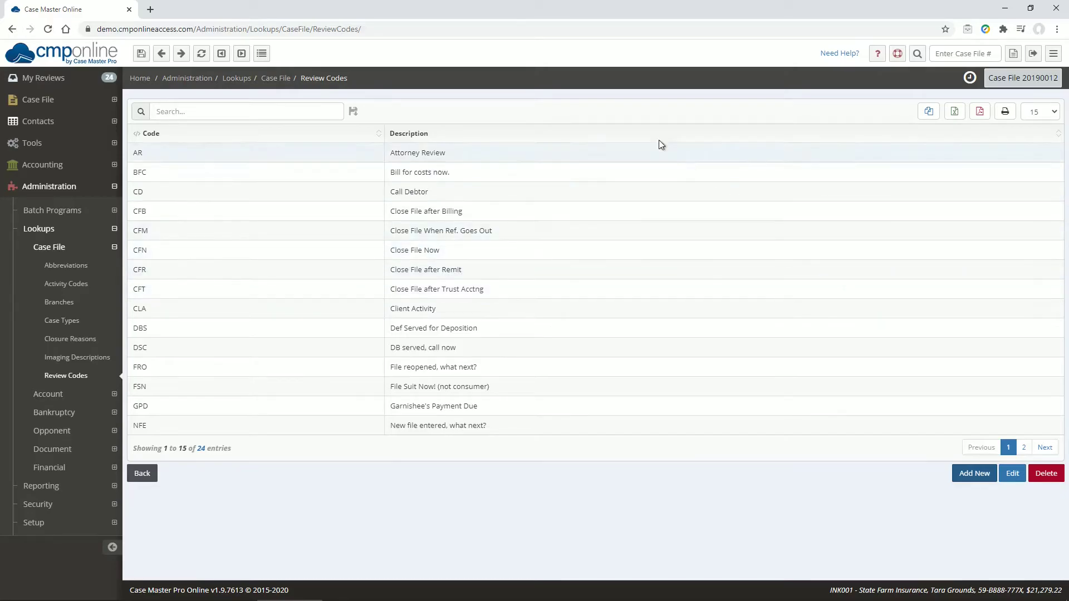
- Add a review to the case file with code AR (Attorney Review) for the first third party and save it
click(56, 107)
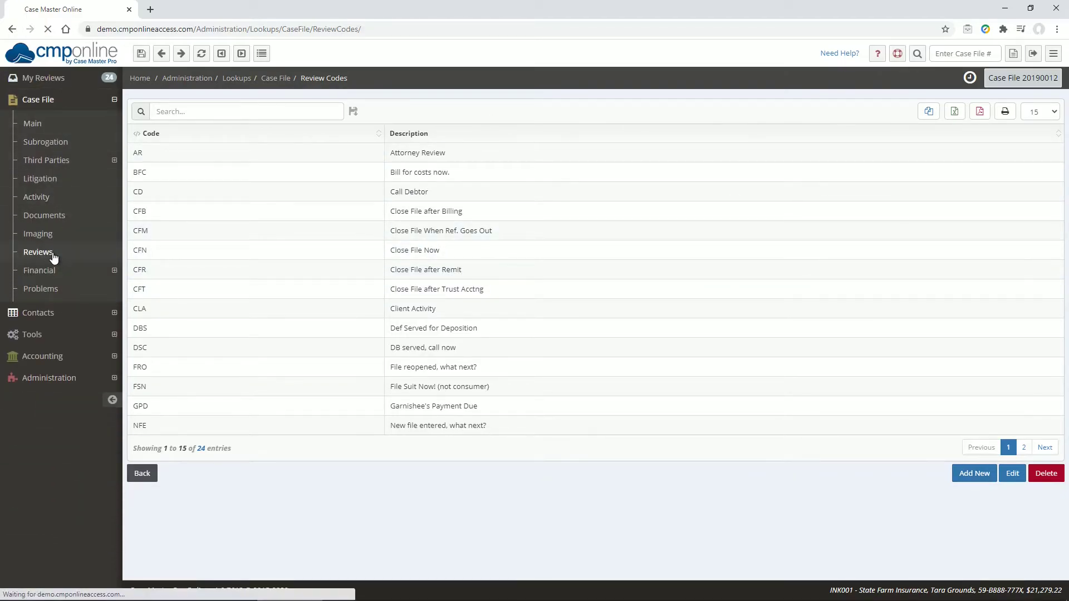
click(58, 251)
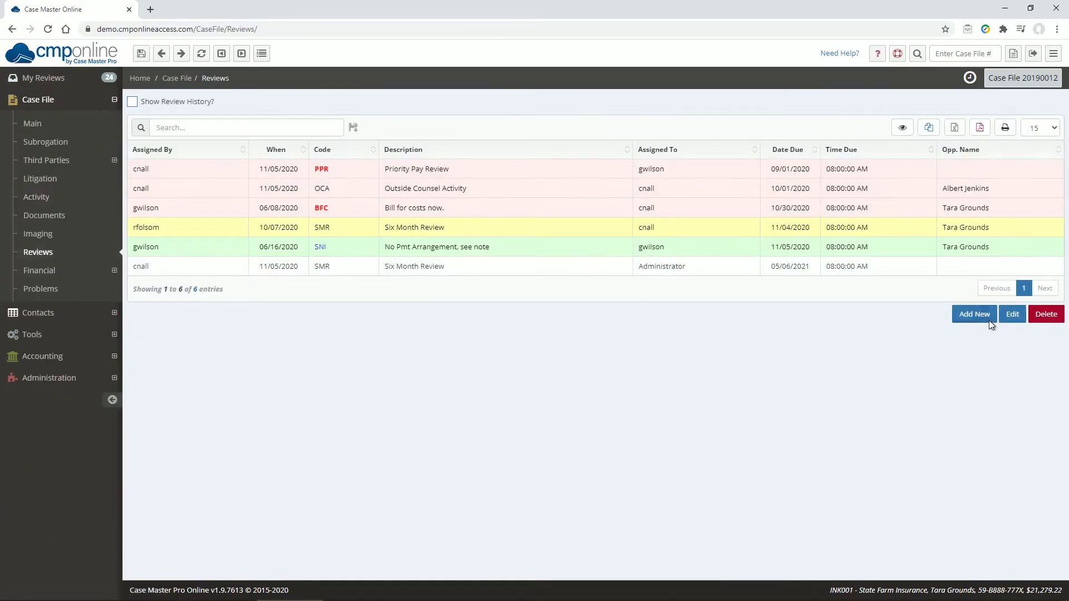
click(975, 314)
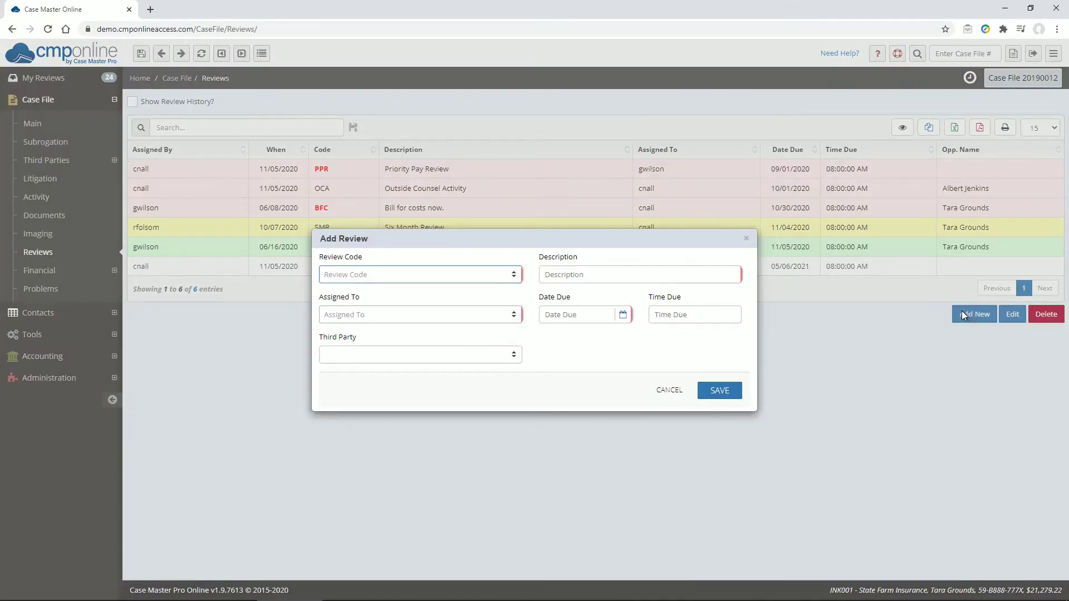
click(445, 277)
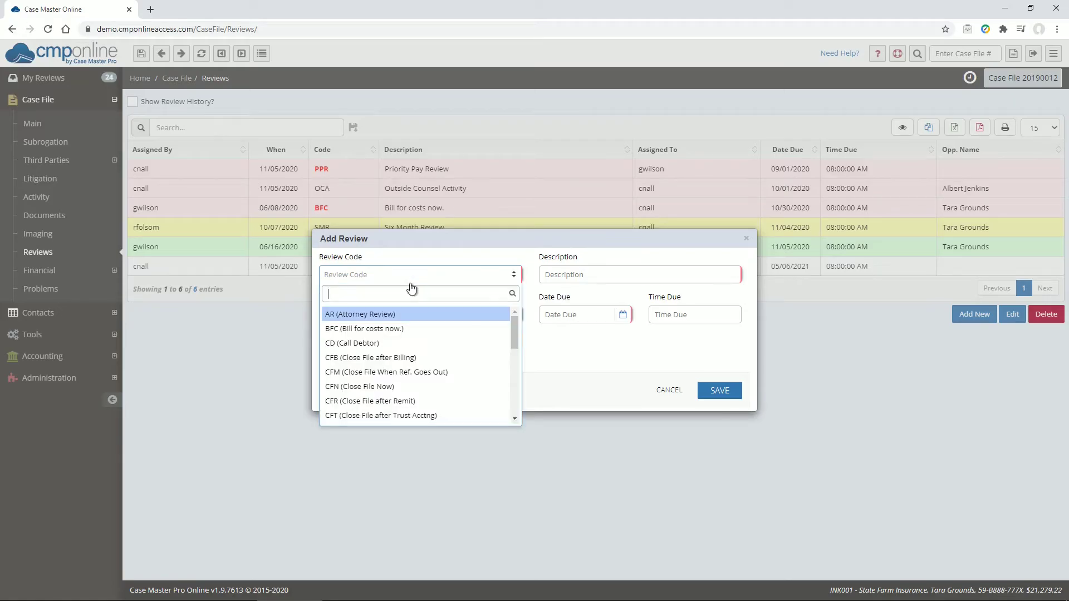
click(397, 317)
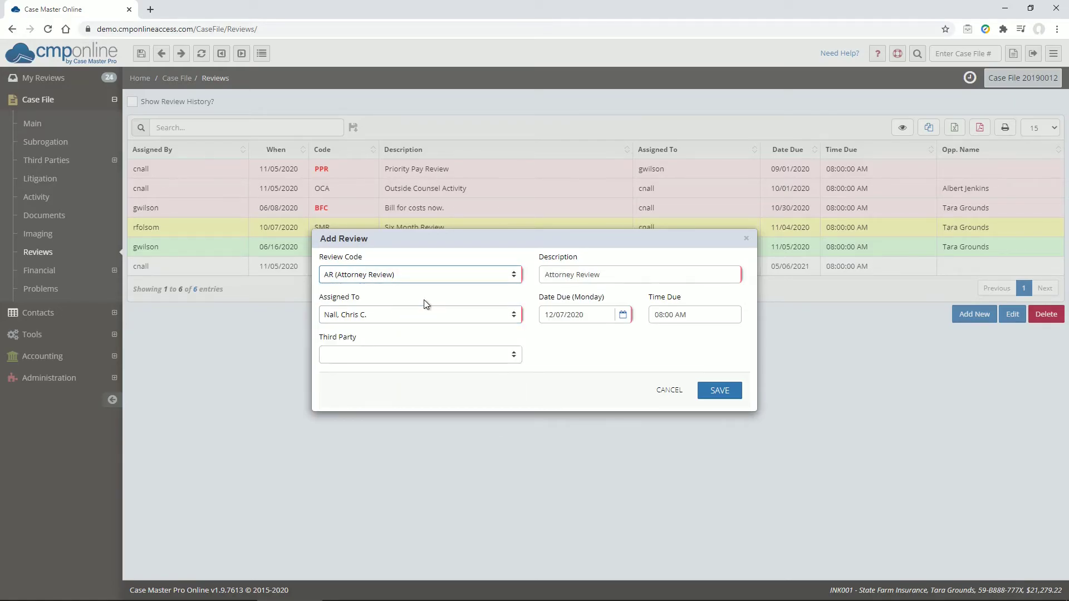
click(436, 361)
click(422, 376)
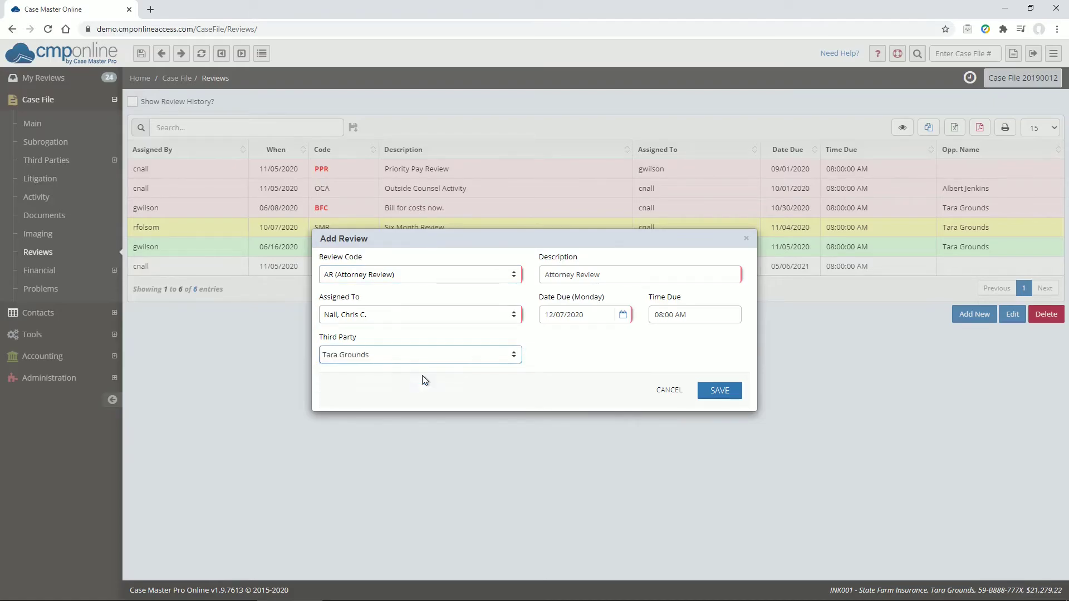
click(728, 393)
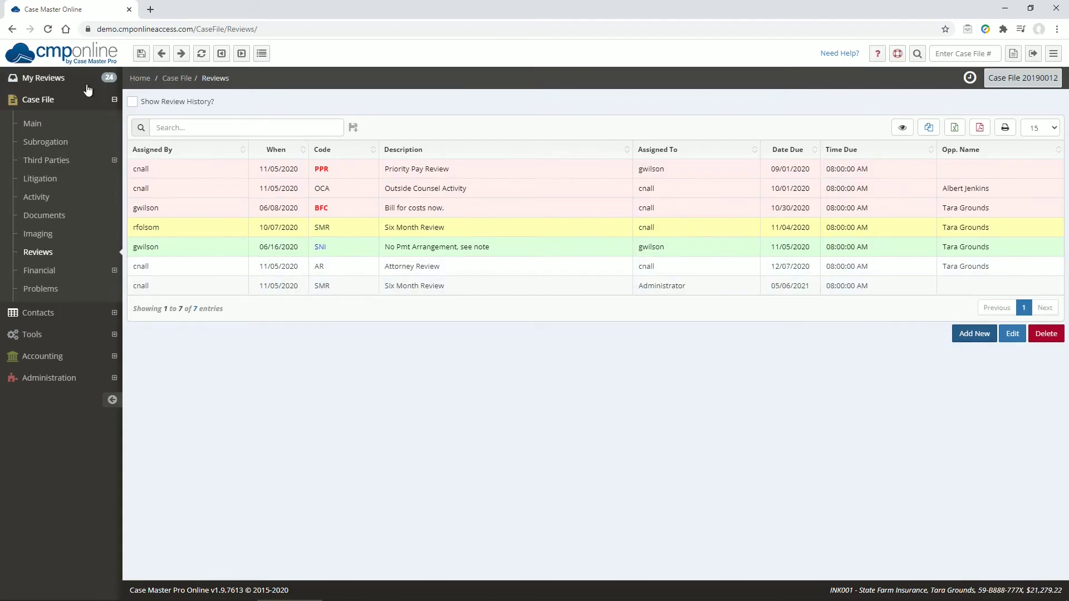
- Examine the My Reviews list and the review notifications on the case file's main page
click(43, 78)
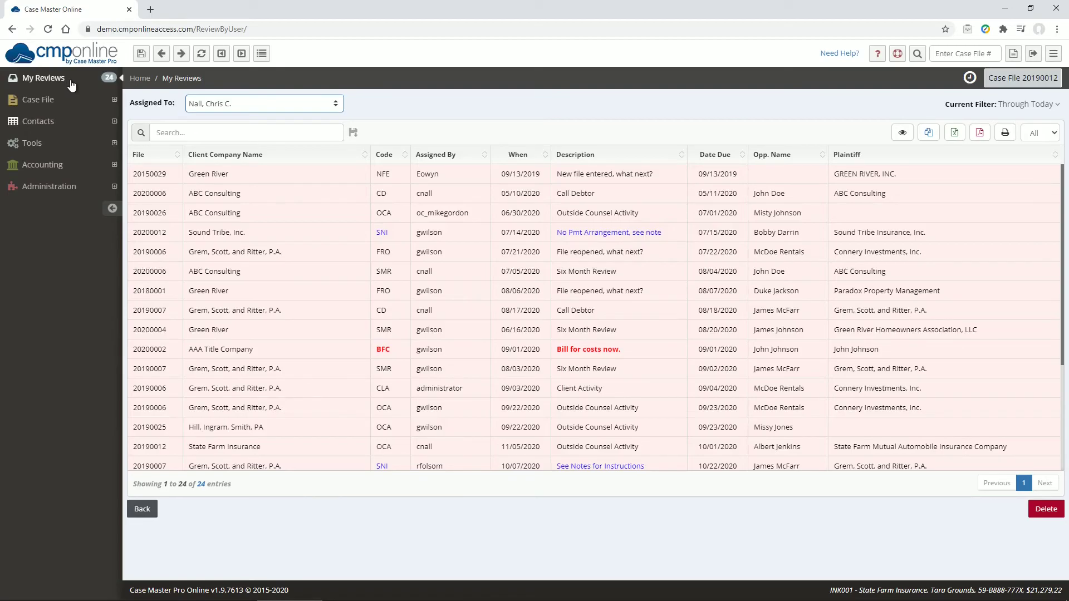
click(53, 101)
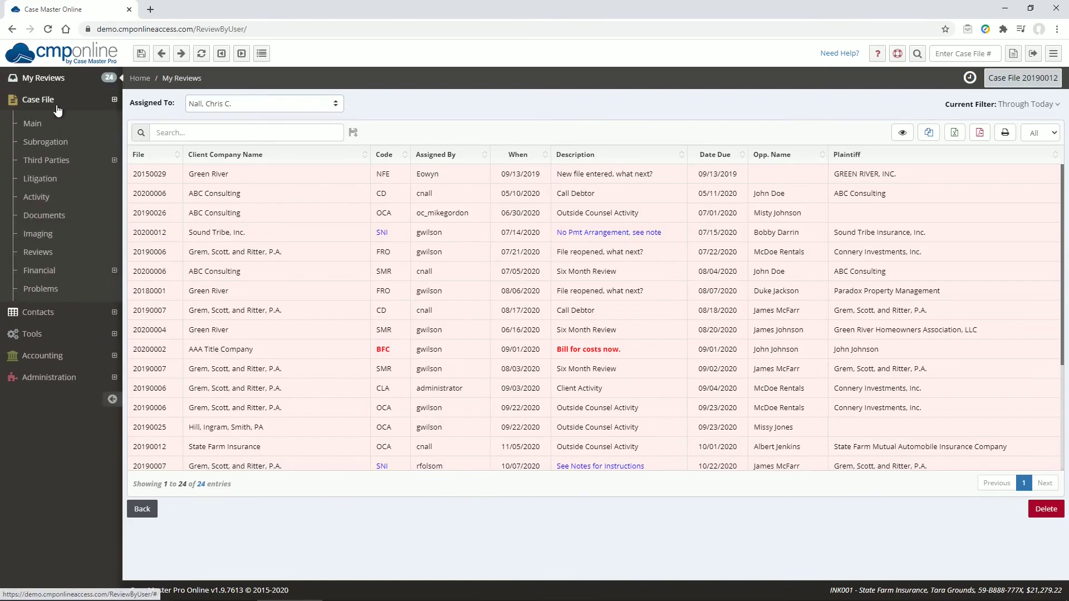
click(57, 122)
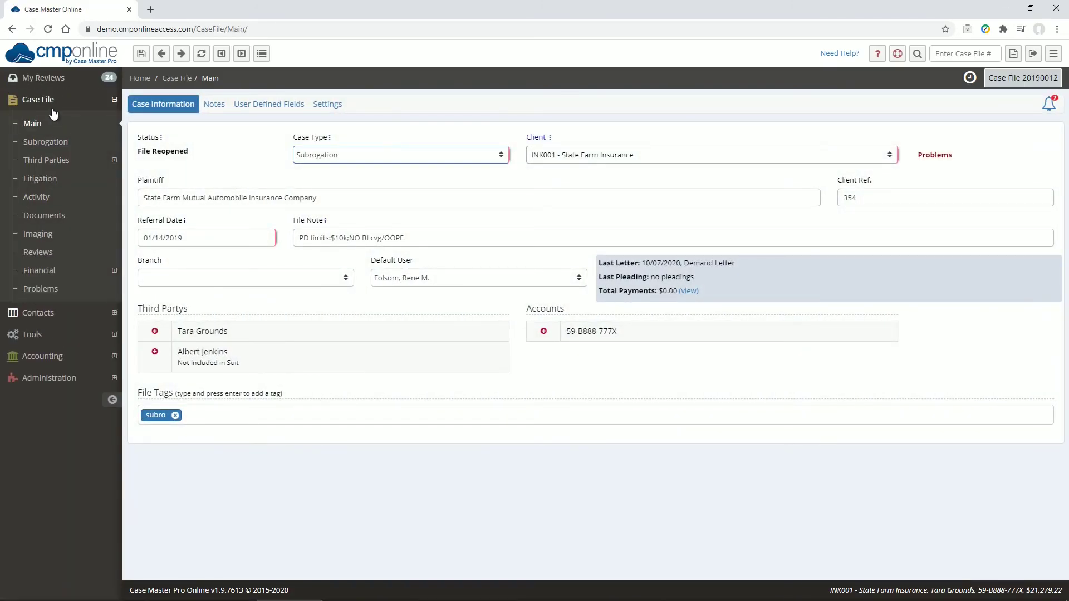
click(1049, 108)
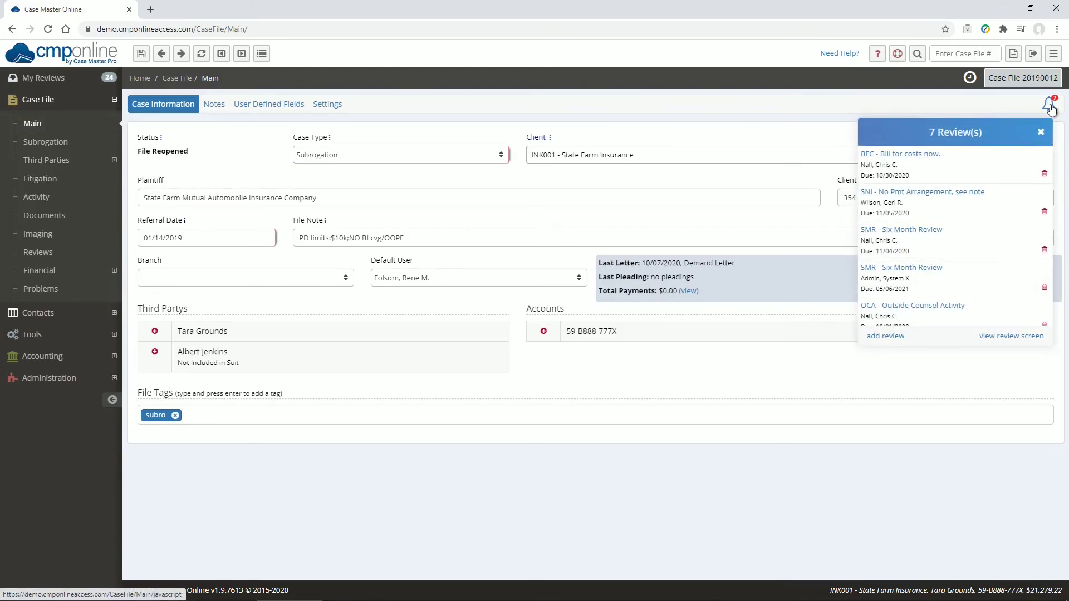
scroll(1006, 266, down, 2)
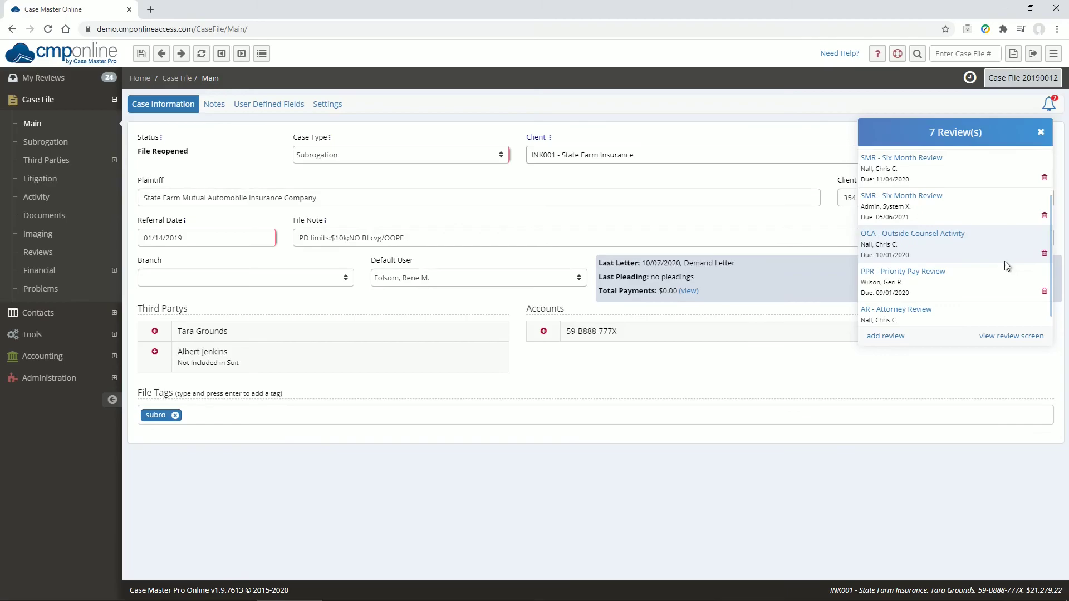